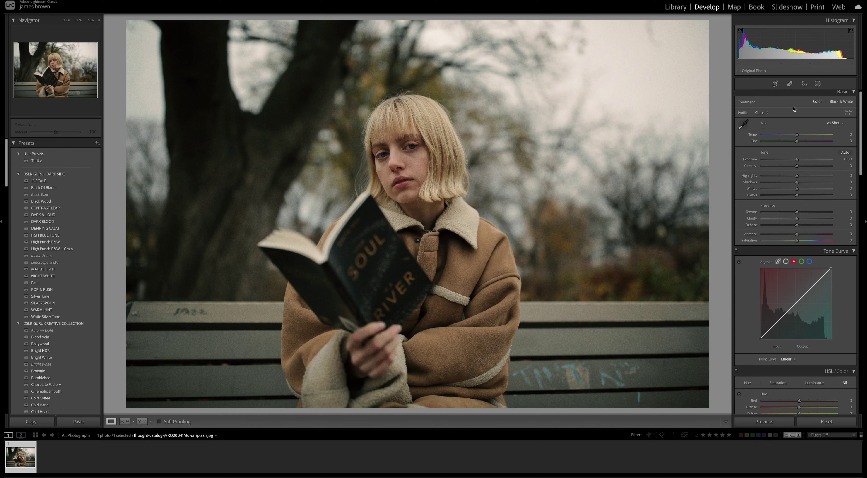
# Browse the color profiles and apply the Artistic 03 profile to the portrait
pyautogui.click(849, 113)
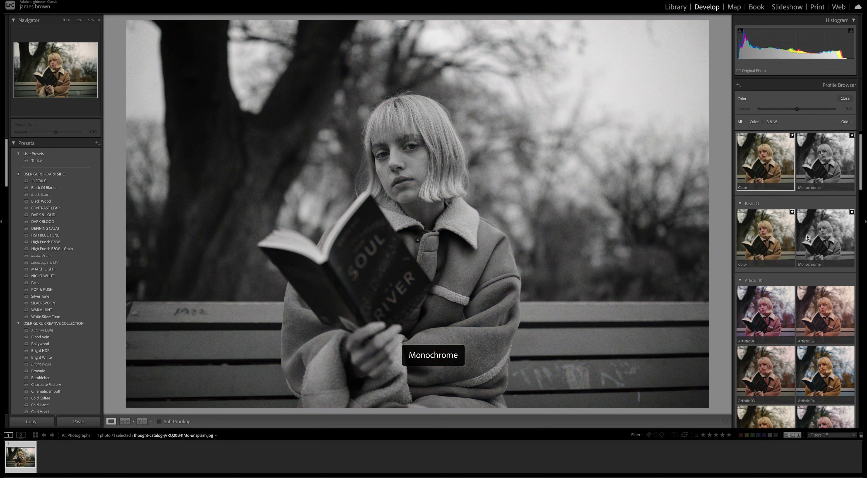
pyautogui.scroll(-2, 810, 229)
pyautogui.scroll(-1, 808, 238)
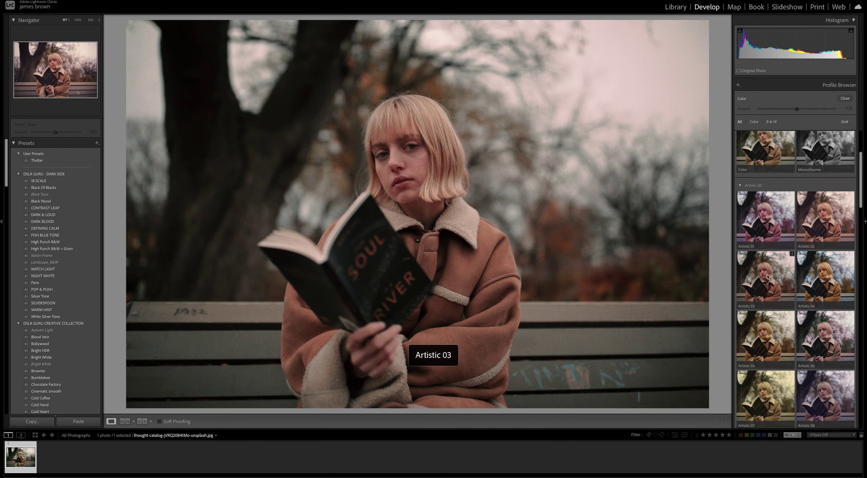
pyautogui.doubleClick(765, 279)
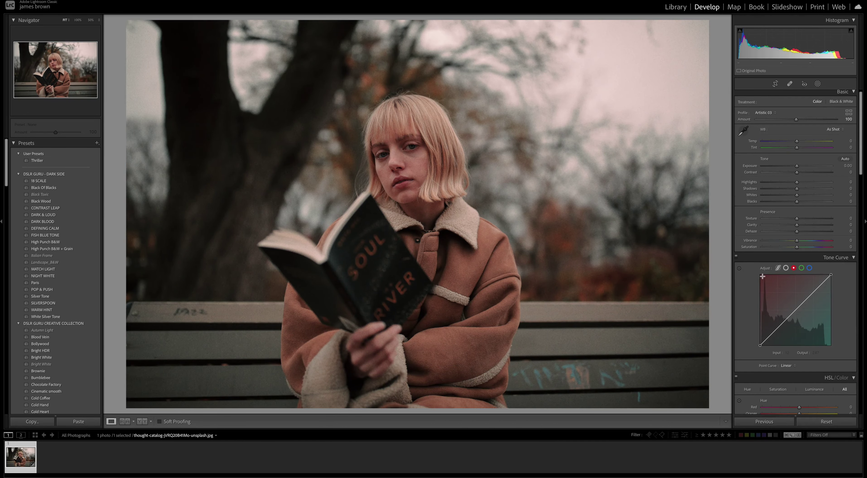
# Set the white balance to Temp -5 and Tint +5, and lower Exposure to -0.45
pyautogui.click(393, 200)
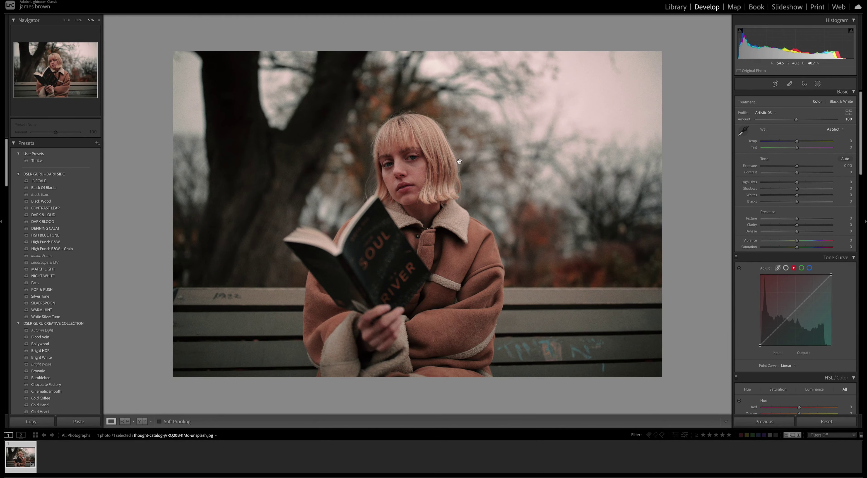
pyautogui.moveTo(796, 144); pyautogui.dragTo(800, 151)
pyautogui.moveTo(797, 166); pyautogui.dragTo(794, 167)
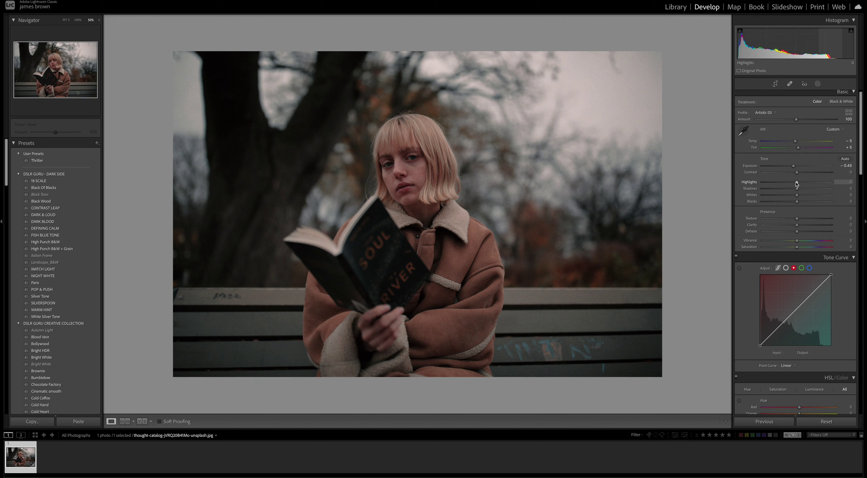
# Set Highlights to -32, Shadows to +52, Whites to -42 and Blacks to +15
pyautogui.moveTo(797, 184); pyautogui.dragTo(815, 191)
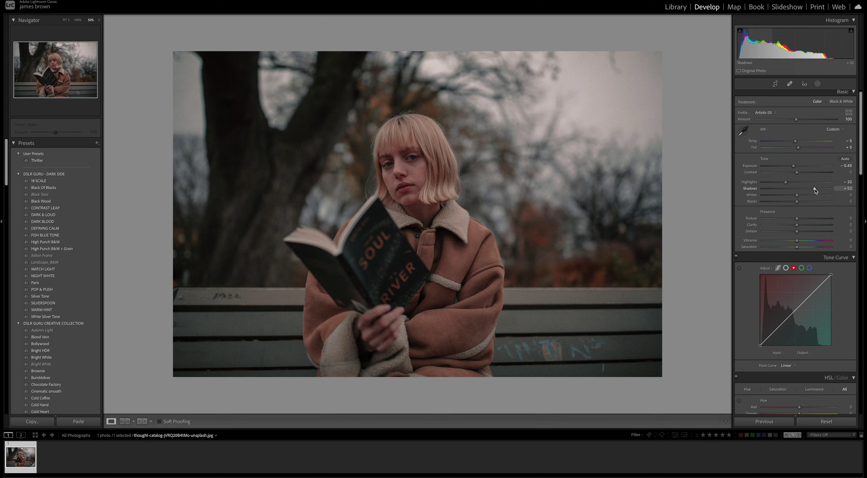
pyautogui.moveTo(796, 195); pyautogui.dragTo(783, 198)
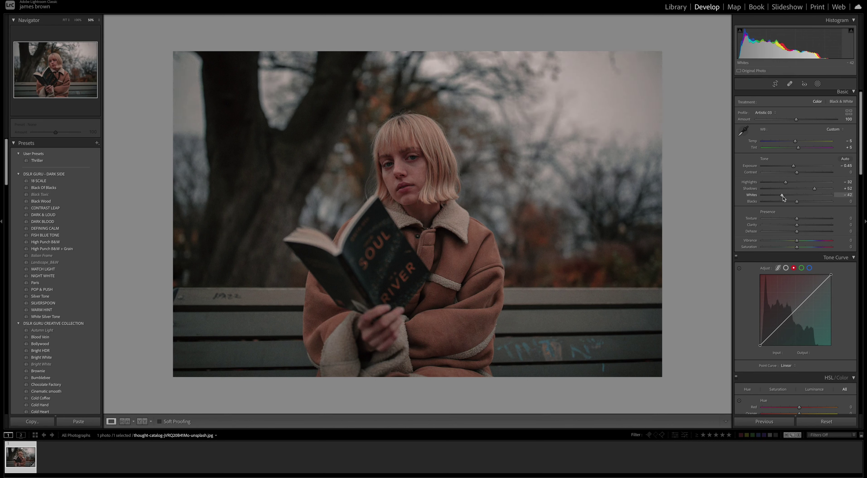
pyautogui.moveTo(797, 201); pyautogui.dragTo(803, 203)
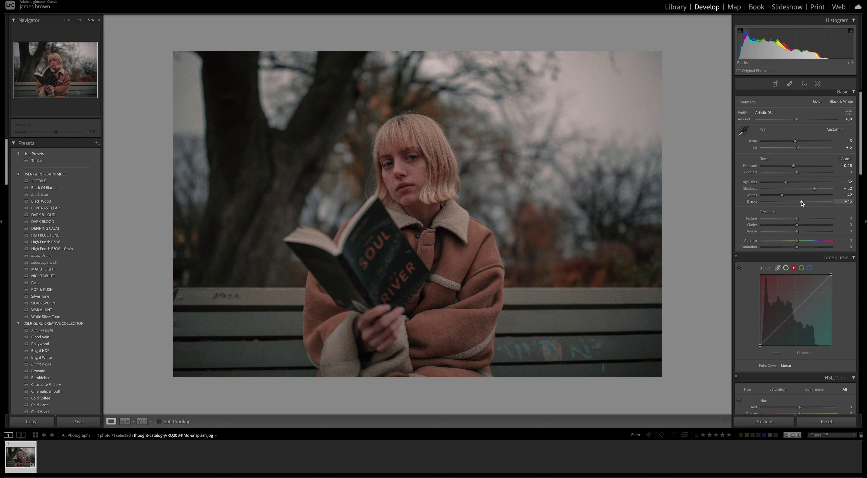
# Set Clarity +20, Dehaze +12, Vibrance +44 and Saturation -19, and compare the photo before and after side by side
pyautogui.scroll(-2, 801, 202)
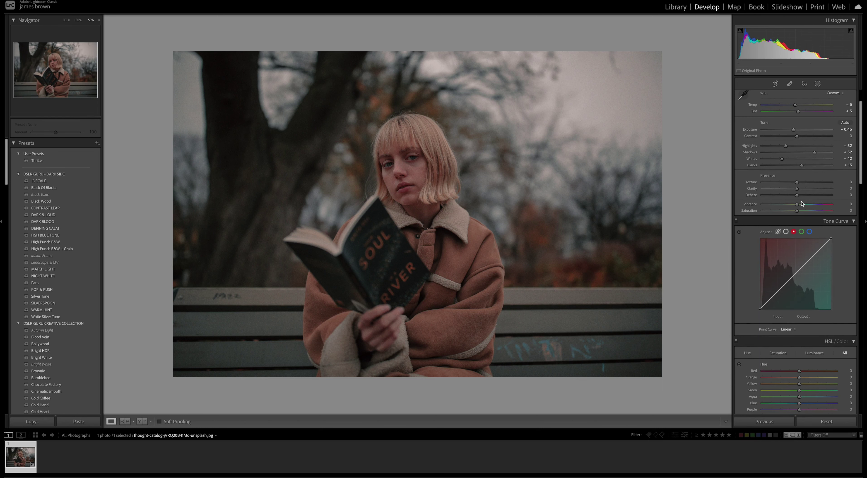
pyautogui.click(797, 191)
pyautogui.moveTo(798, 191); pyautogui.dragTo(804, 191)
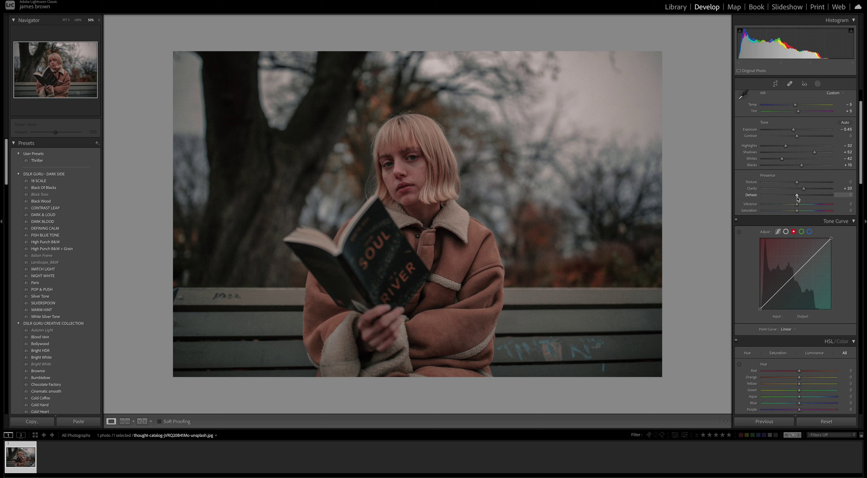
pyautogui.moveTo(798, 199); pyautogui.dragTo(801, 199)
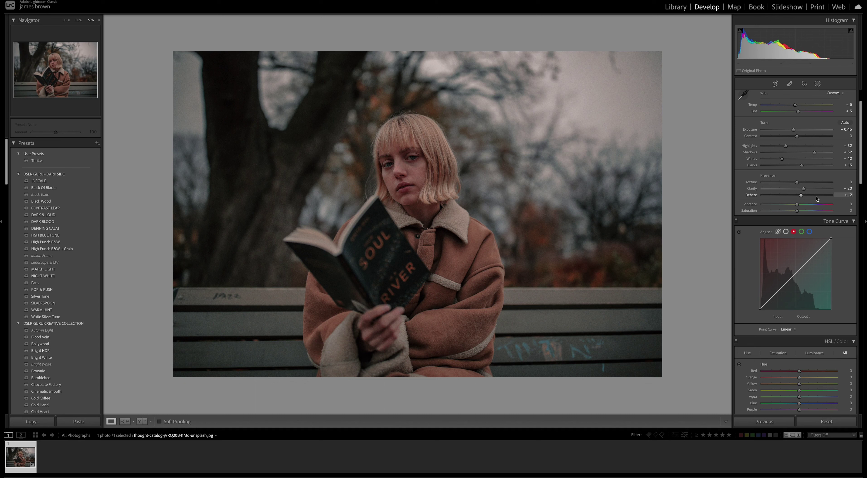
pyautogui.moveTo(800, 205)
pyautogui.mouseDown()
pyautogui.moveTo(813, 205)
pyautogui.moveTo(792, 212)
pyautogui.mouseUp()
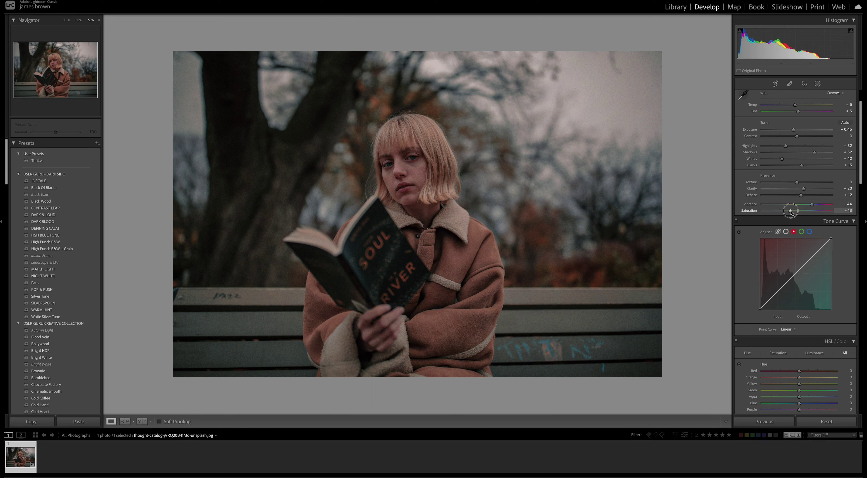
pyautogui.moveTo(791, 211); pyautogui.dragTo(791, 212)
pyautogui.press('y')
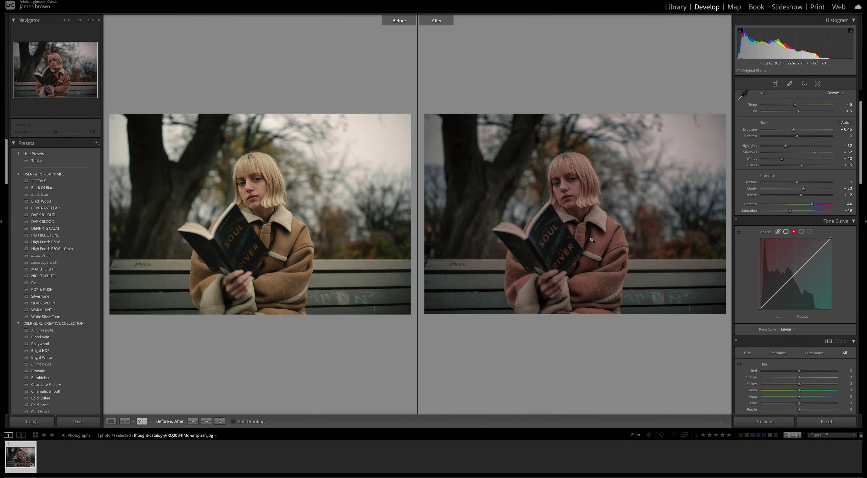
pyautogui.press('y')
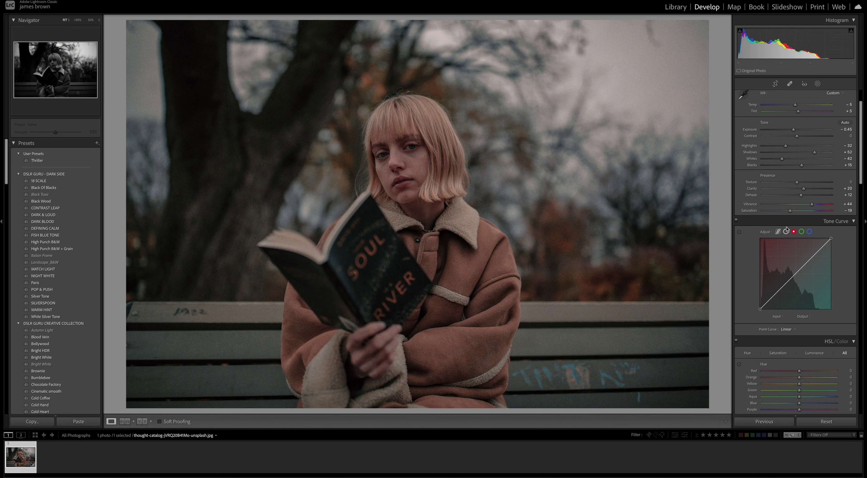
# Add a midpoint to the red channel tone curve and raise a shadow point to input 63, output 66
pyautogui.scroll(-3, 840, 238)
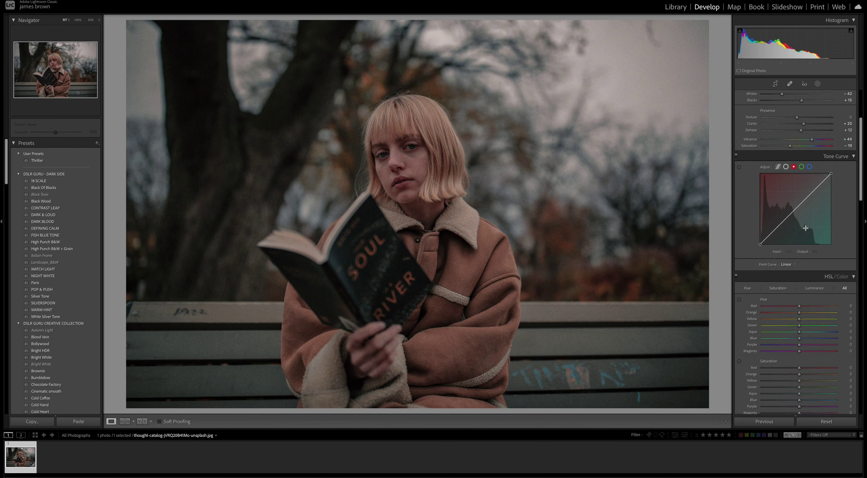
pyautogui.click(795, 208)
pyautogui.click(778, 227)
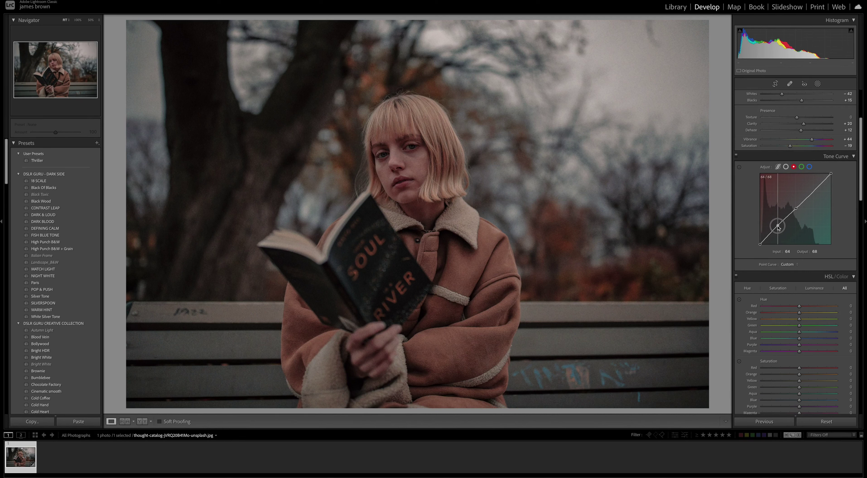
pyautogui.moveTo(778, 227); pyautogui.dragTo(778, 227)
# Set the HSL hues to Red -51, Orange +12, Yellow -46, Green -67, Aqua +83 and Blue -23
pyautogui.scroll(-2, 788, 221)
pyautogui.scroll(-10, 787, 220)
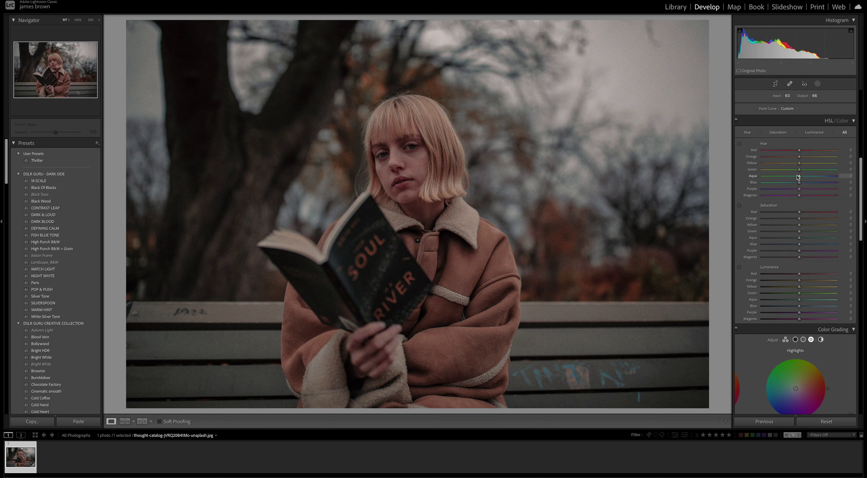
pyautogui.moveTo(799, 150); pyautogui.dragTo(781, 155)
pyautogui.moveTo(800, 160); pyautogui.dragTo(776, 170)
pyautogui.moveTo(801, 177); pyautogui.dragTo(831, 179)
pyautogui.moveTo(831, 177); pyautogui.dragTo(831, 178)
pyautogui.moveTo(801, 183); pyautogui.dragTo(792, 183)
# Set the HSL saturation to Red -2, Orange -15, Yellow -28, Green -100, Aqua -91 and Magenta +34
pyautogui.scroll(-3, 806, 198)
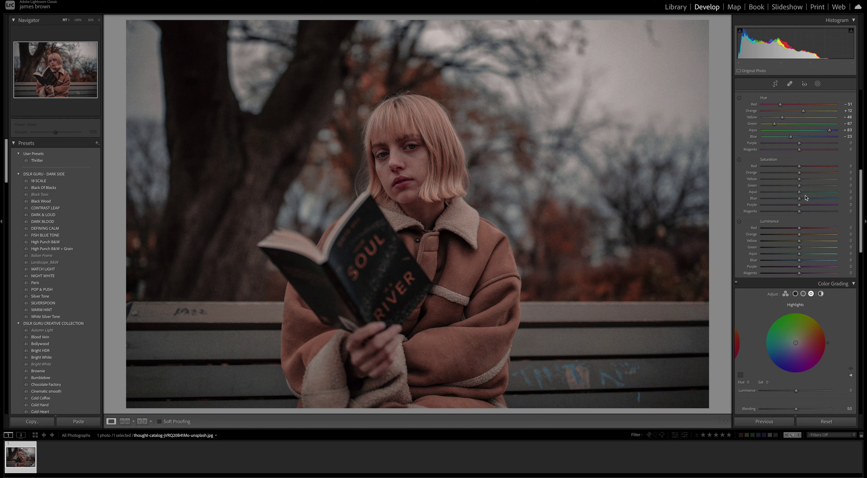
pyautogui.moveTo(800, 167); pyautogui.dragTo(799, 167)
pyautogui.moveTo(800, 173); pyautogui.dragTo(792, 173)
pyautogui.moveTo(793, 173); pyautogui.dragTo(794, 174)
pyautogui.moveTo(799, 179)
pyautogui.mouseDown()
pyautogui.moveTo(781, 180)
pyautogui.moveTo(789, 180)
pyautogui.mouseUp()
pyautogui.moveTo(799, 186); pyautogui.dragTo(765, 192)
pyautogui.moveTo(765, 191); pyautogui.dragTo(765, 192)
pyautogui.scroll(-1, 766, 193)
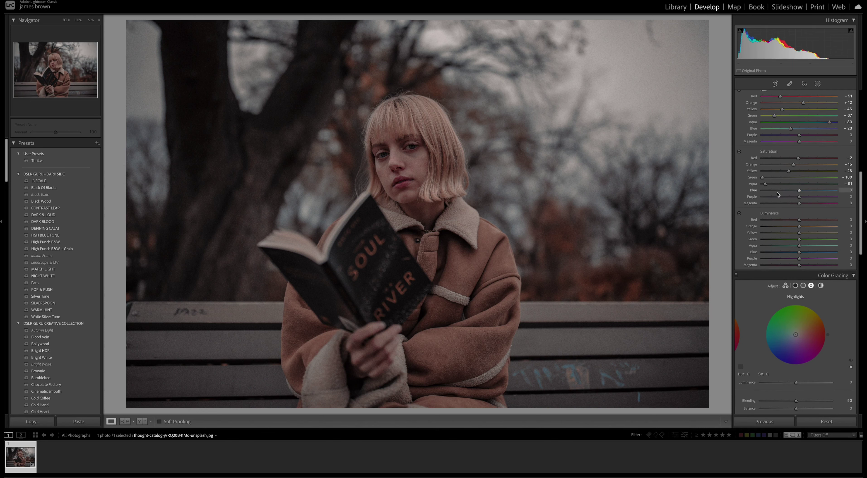
pyautogui.moveTo(799, 204); pyautogui.dragTo(812, 204)
# Set the HSL luminance to Red -58, Orange -6, Yellow +7, Aqua -100, Blue +23 and Magenta -59
pyautogui.scroll(-1, 800, 224)
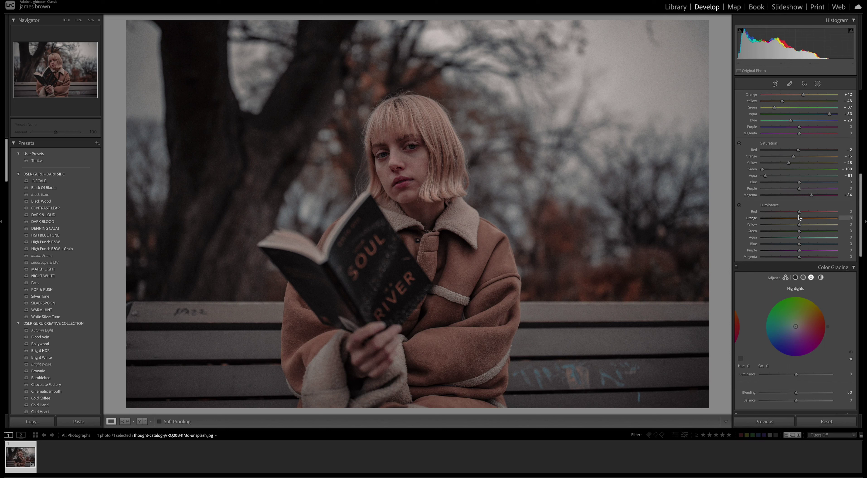
pyautogui.moveTo(799, 212); pyautogui.dragTo(777, 212)
pyautogui.moveTo(798, 218); pyautogui.dragTo(803, 227)
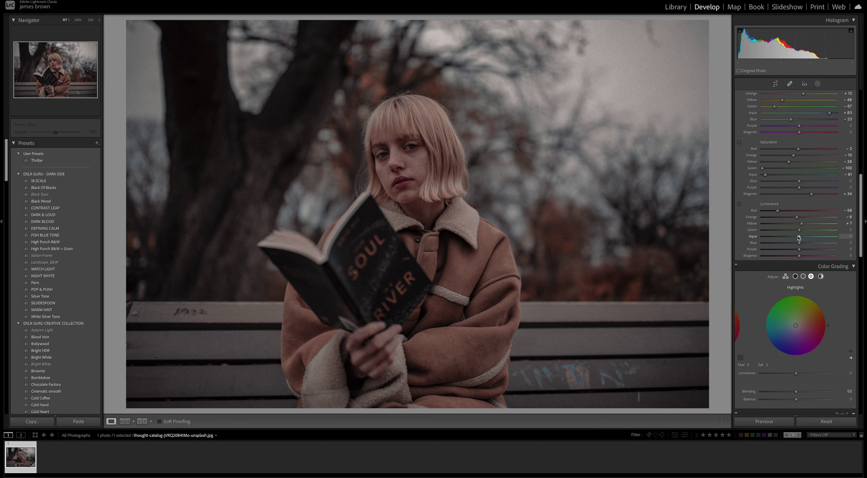
pyautogui.moveTo(799, 237); pyautogui.dragTo(741, 238)
pyautogui.moveTo(799, 243); pyautogui.dragTo(808, 246)
pyautogui.moveTo(800, 256); pyautogui.dragTo(780, 259)
# Turn the HSL adjustments off and on repeatedly to compare their effect on the photo's colors
pyautogui.scroll(5, 788, 145)
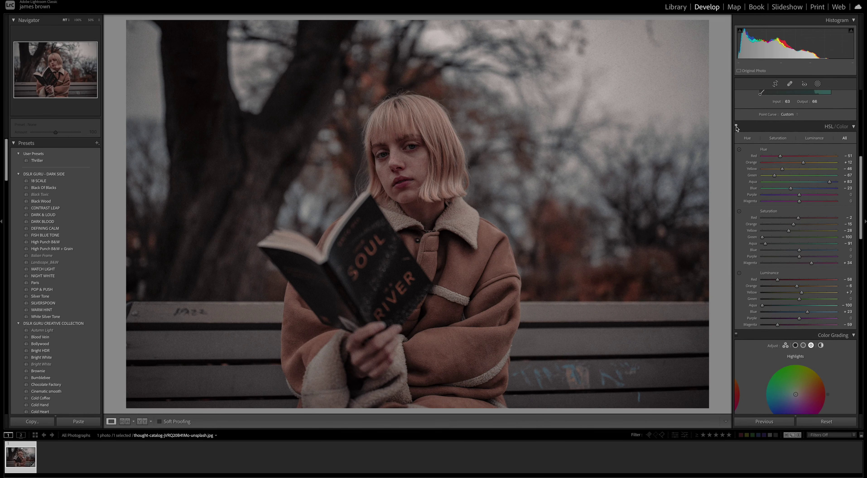
pyautogui.click(737, 127)
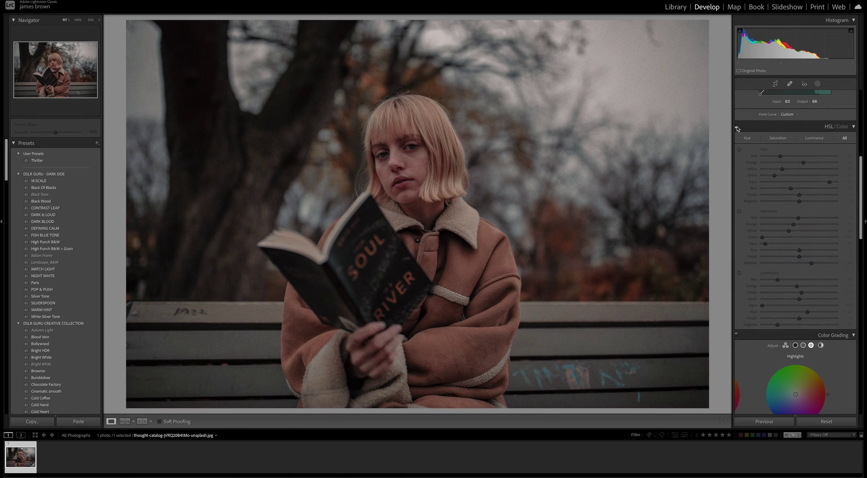
pyautogui.click(737, 127)
pyautogui.click(737, 127)
pyautogui.click(737, 127)
pyautogui.click(737, 127)
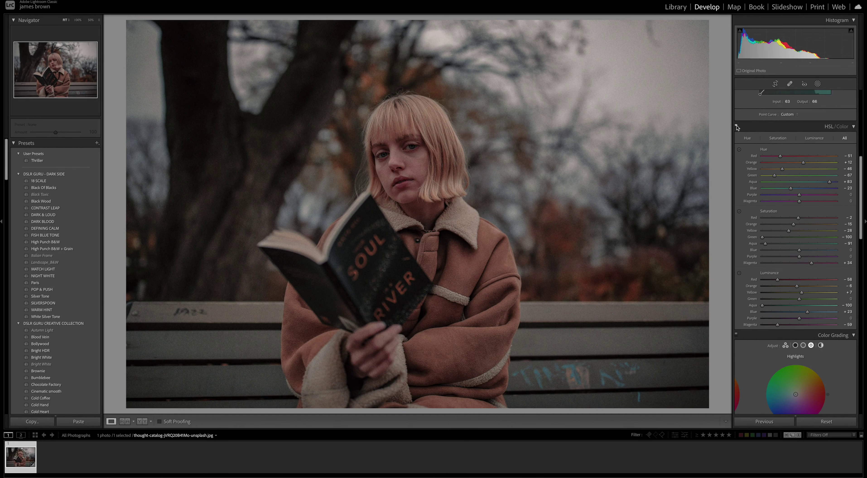
pyautogui.click(515, 142)
pyautogui.click(737, 127)
pyautogui.click(737, 127)
pyautogui.click(737, 127)
pyautogui.click(737, 127)
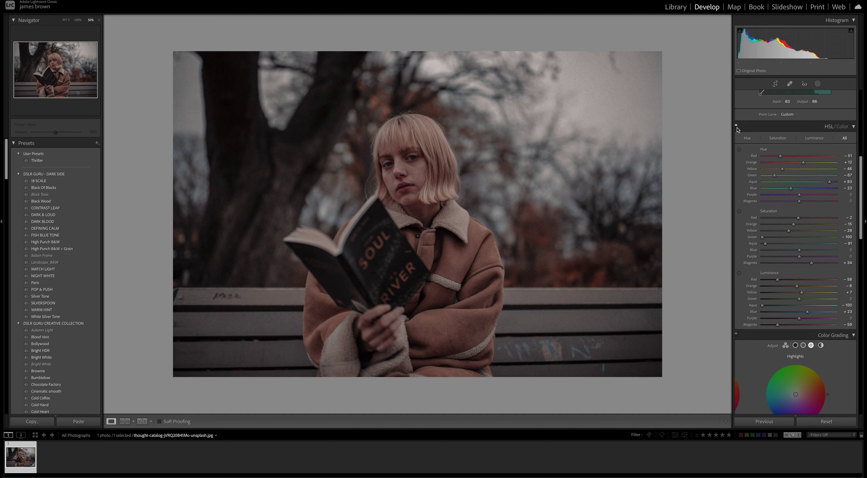
# Color grade the shadows with hue 165 and saturation 5, and raise Blending to 100
pyautogui.scroll(-3, 808, 242)
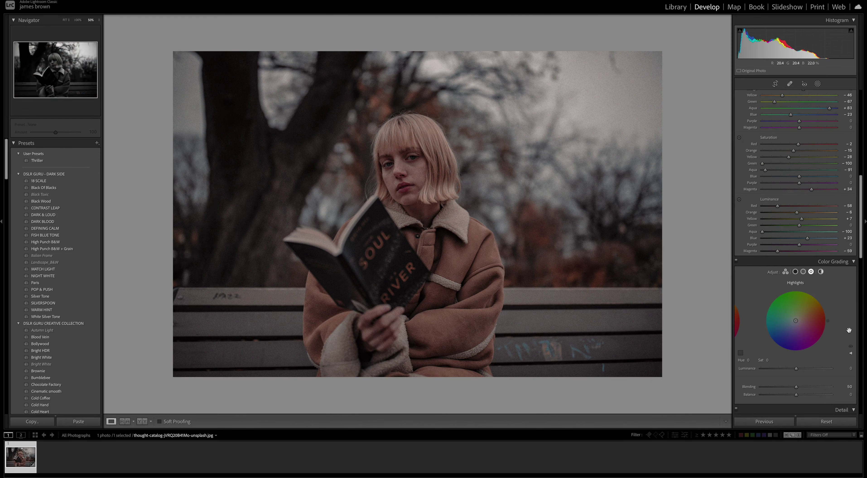
pyautogui.scroll(-4, 794, 236)
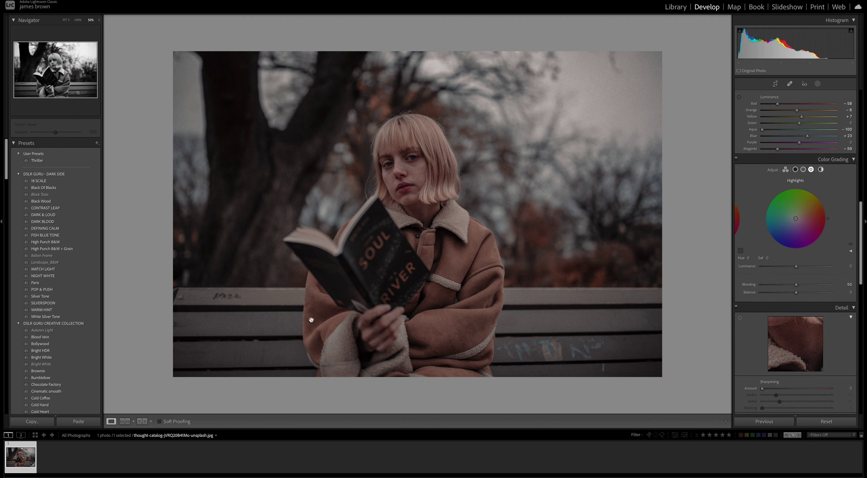
pyautogui.click(796, 170)
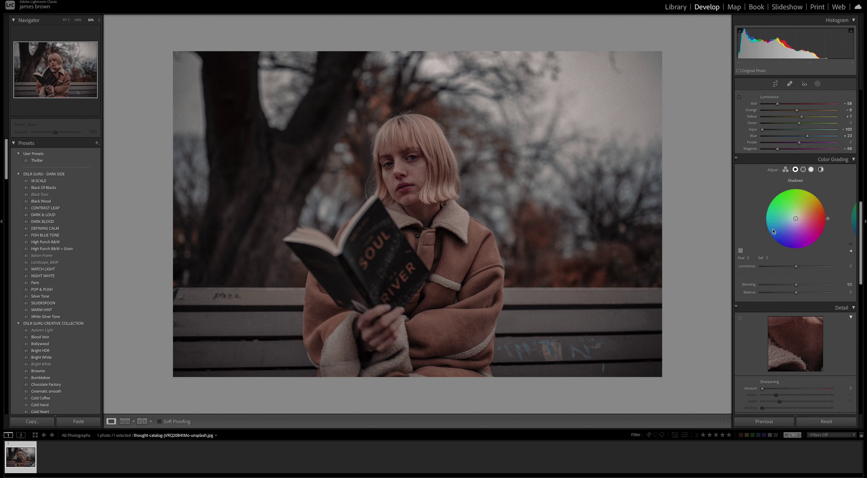
pyautogui.click(748, 259)
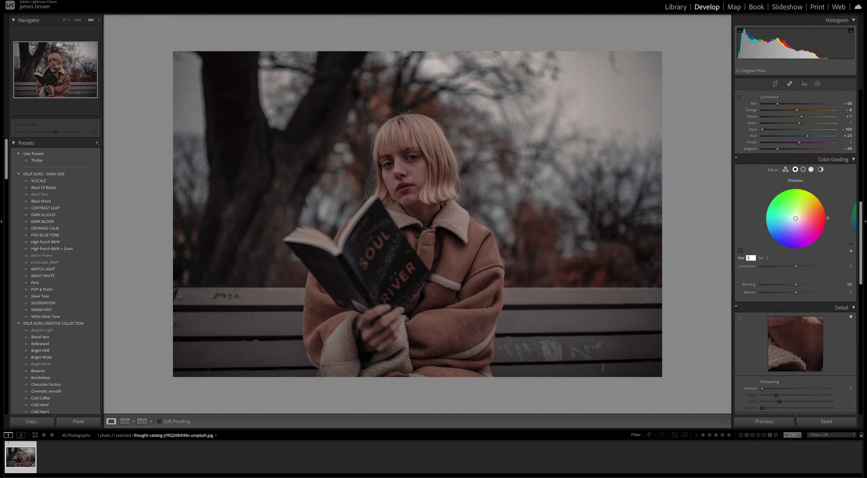
pyautogui.write('165')
pyautogui.click(770, 259)
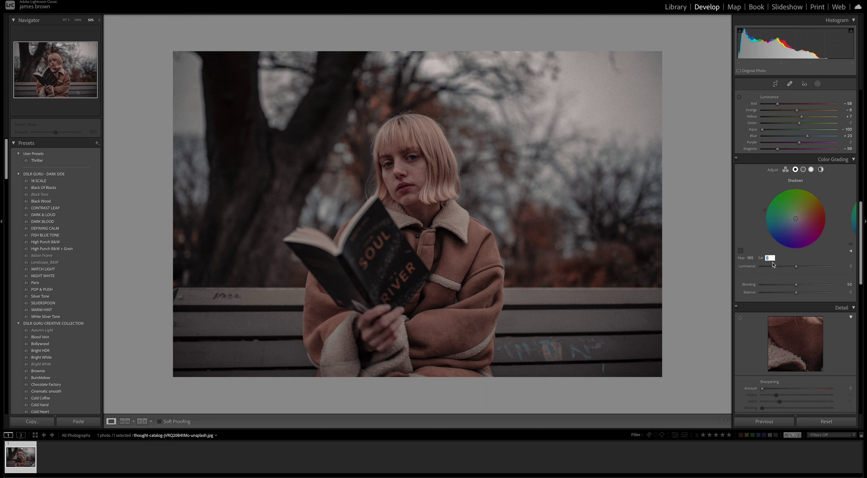
pyautogui.write('5')
pyautogui.click(798, 285)
pyautogui.moveTo(797, 286); pyautogui.dragTo(866, 285)
# Color grade the midtones with hue 98 and saturation 53
pyautogui.click(803, 170)
pyautogui.click(751, 259)
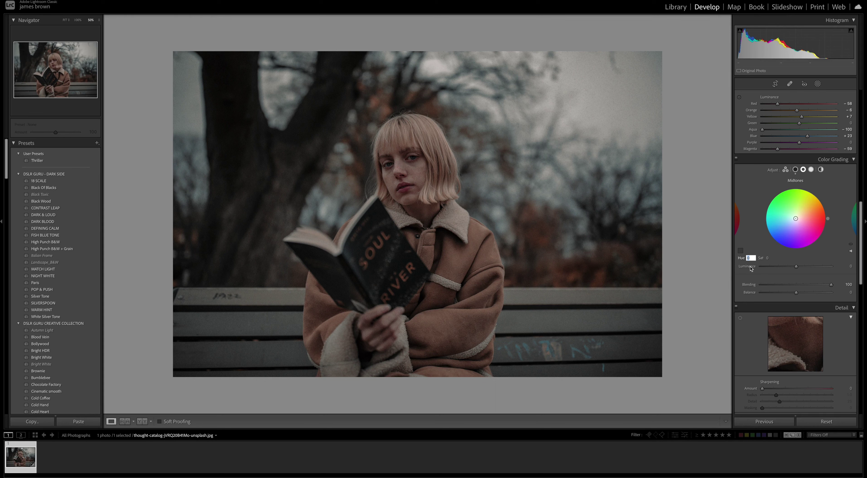
pyautogui.write('98')
pyautogui.click(769, 259)
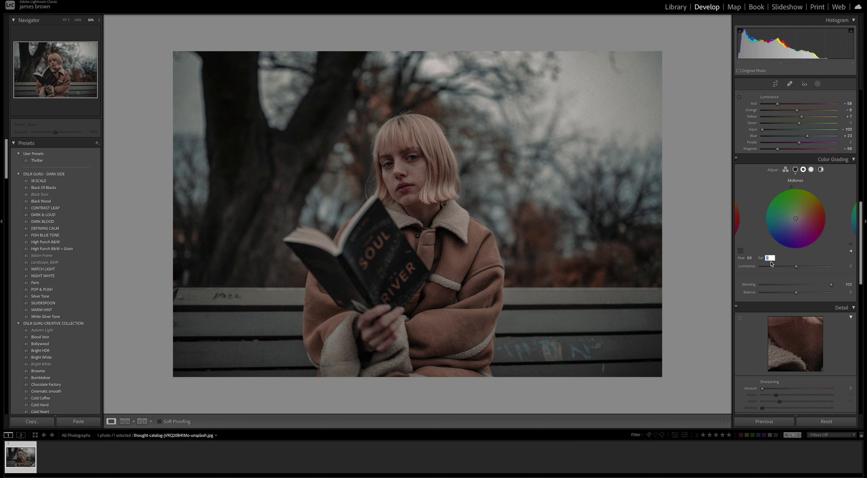
pyautogui.write('53')
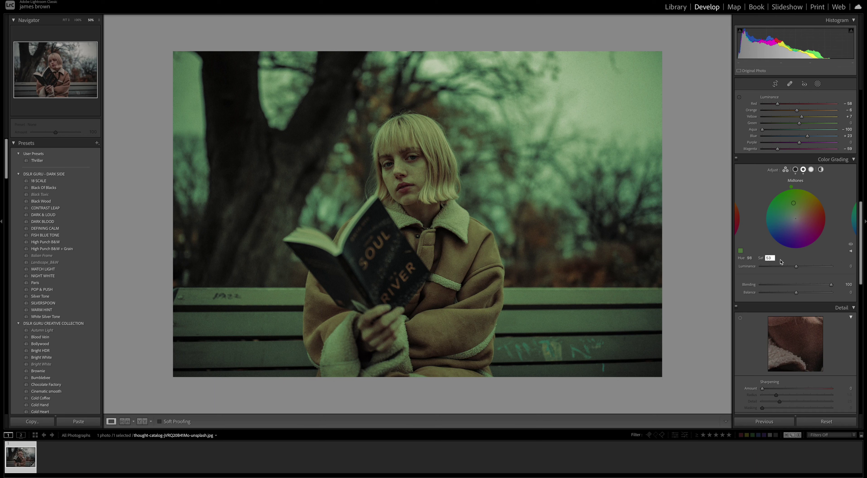
pyautogui.press('Return')
# Color grade the highlights with hue 93 and saturation 3
pyautogui.click(812, 170)
pyautogui.click(748, 258)
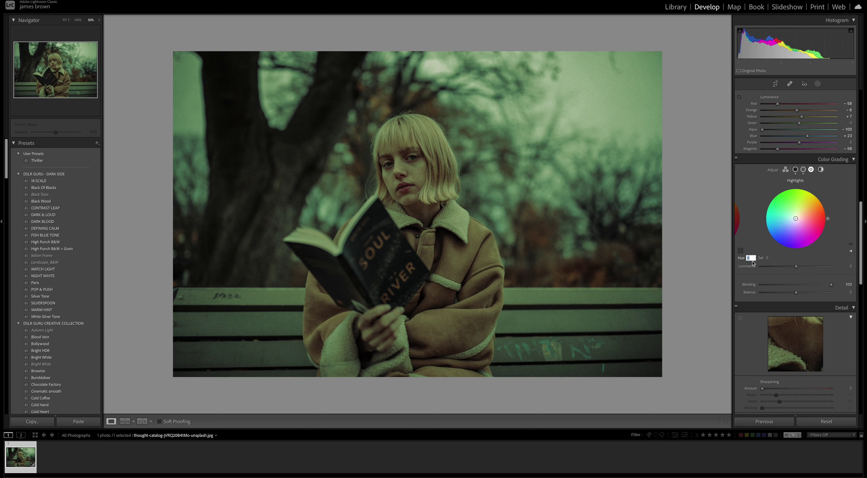
pyautogui.write('93')
pyautogui.click(771, 260)
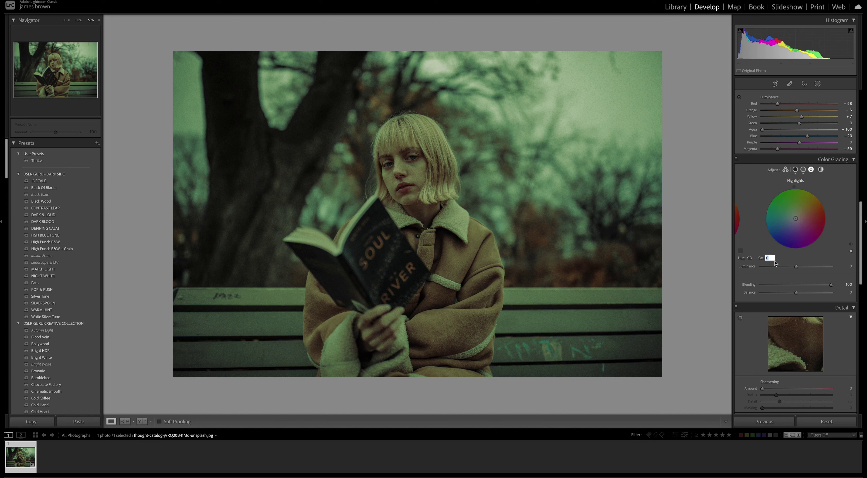
pyautogui.write('3')
pyautogui.press('Return')
# Sharpen the photo with Amount 37 and Radius 0.9
pyautogui.scroll(-4, 808, 289)
pyautogui.scroll(-1, 810, 290)
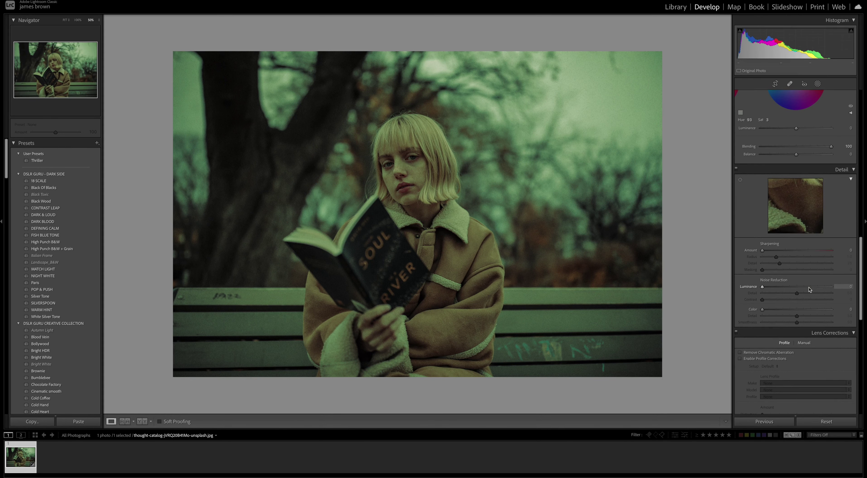
pyautogui.moveTo(763, 251); pyautogui.dragTo(781, 254)
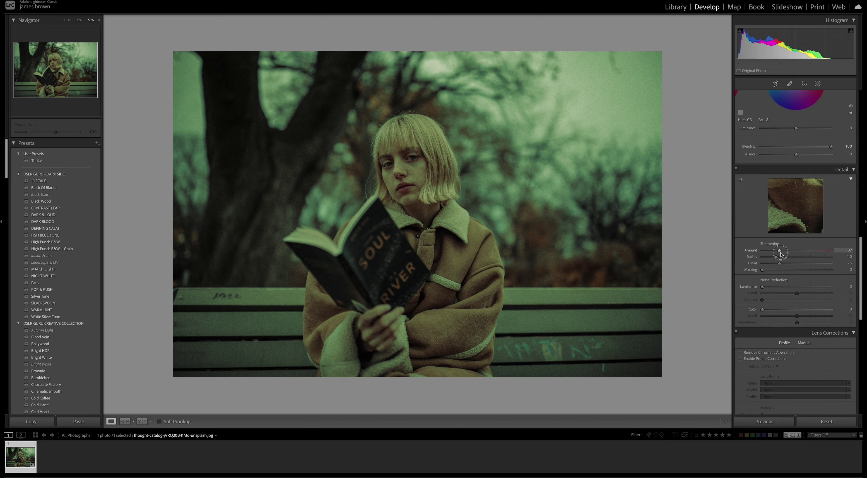
pyautogui.moveTo(777, 258); pyautogui.dragTo(774, 259)
# Apply noise reduction with Luminance 46 and Color 12
pyautogui.scroll(-4, 797, 267)
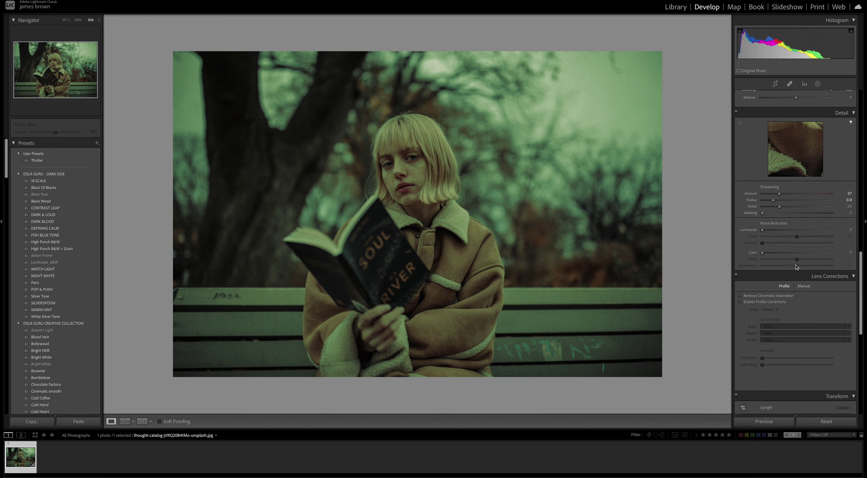
pyautogui.moveTo(762, 231); pyautogui.dragTo(794, 232)
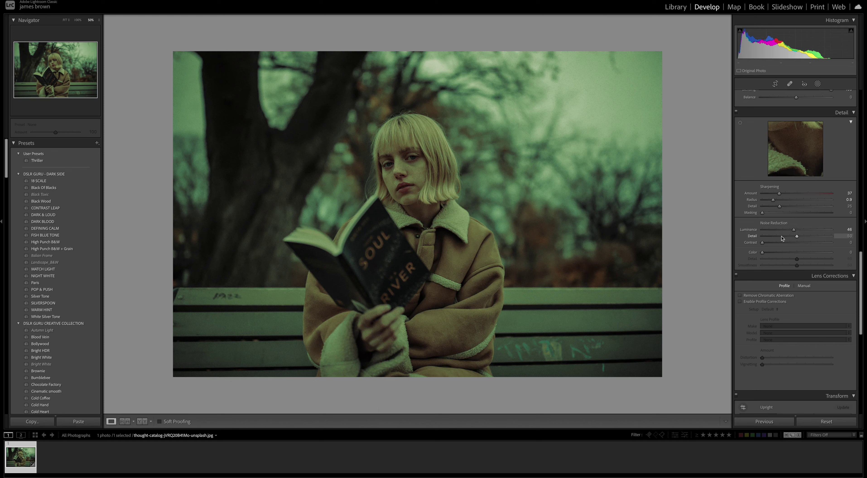
pyautogui.scroll(-1, 770, 246)
pyautogui.moveTo(763, 245); pyautogui.dragTo(771, 245)
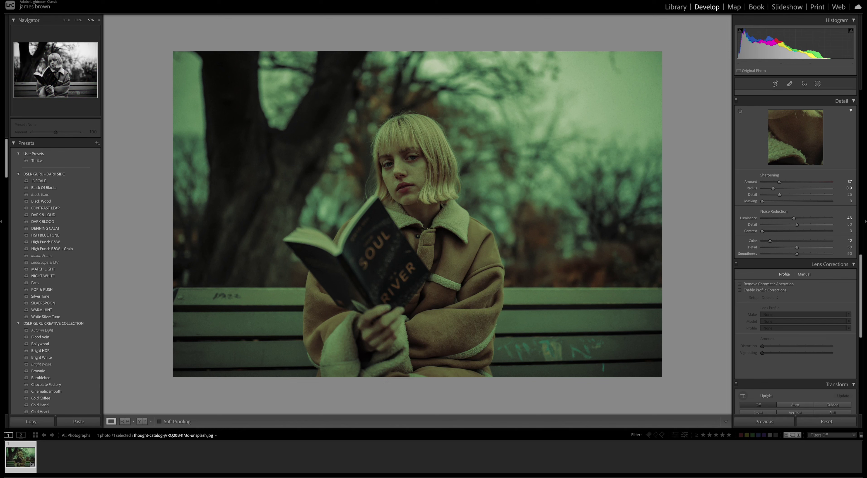
# Add a dark post-crop vignette with Amount -31, Midpoint 20, Roundness +28 and Feather 80
pyautogui.scroll(-5, 841, 276)
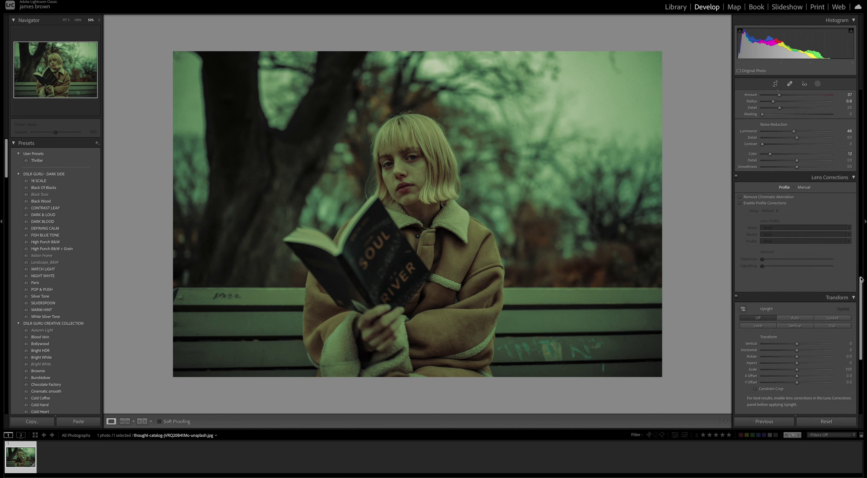
pyautogui.scroll(-7, 841, 277)
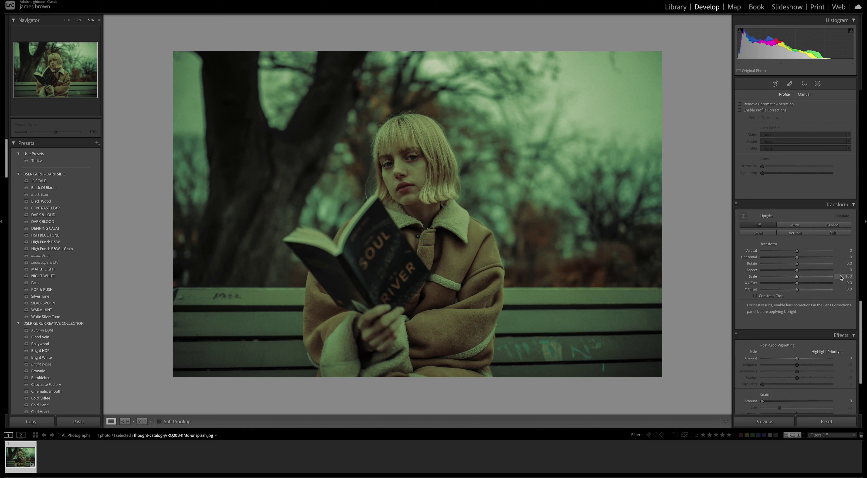
pyautogui.moveTo(796, 276); pyautogui.dragTo(786, 277)
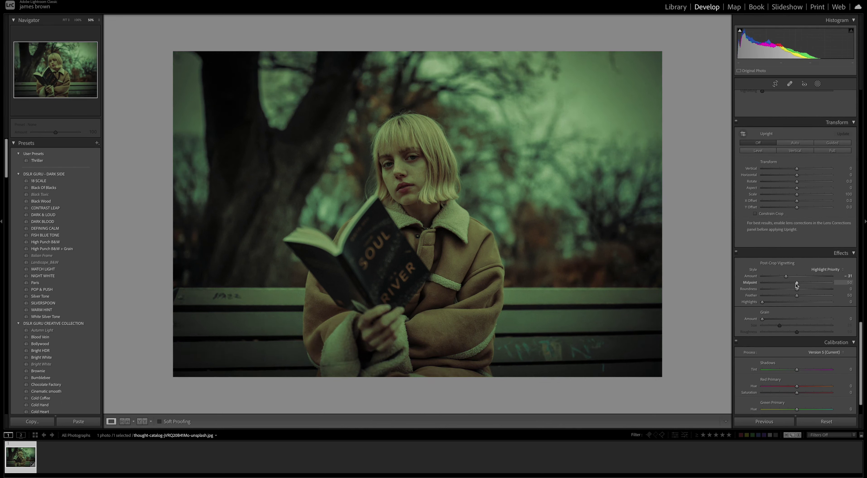
pyautogui.moveTo(797, 283); pyautogui.dragTo(776, 286)
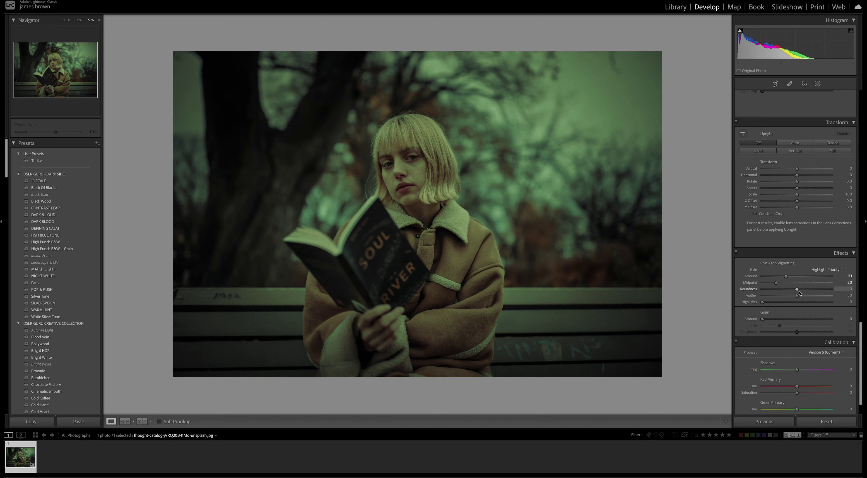
pyautogui.moveTo(797, 291); pyautogui.dragTo(819, 298)
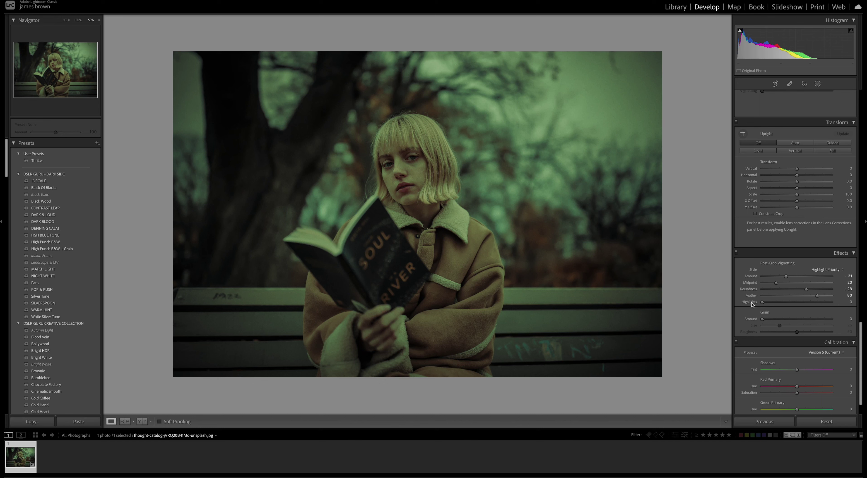
# Add a small amount of film grain and reduce its size and roughness
pyautogui.moveTo(43, 277)
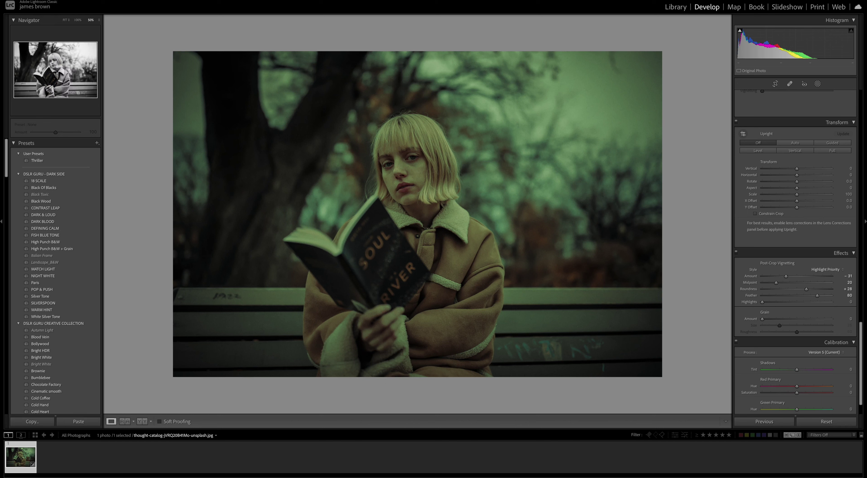
pyautogui.scroll(-2, 774, 314)
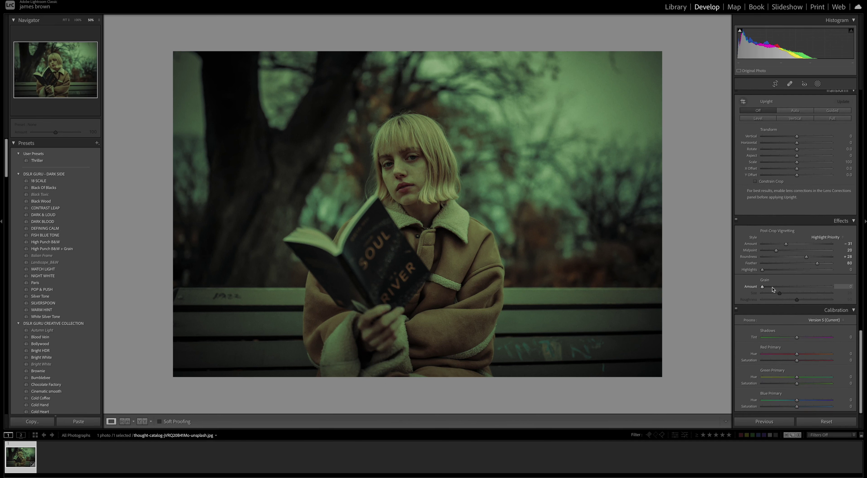
pyautogui.moveTo(762, 287); pyautogui.dragTo(775, 288)
pyautogui.moveTo(780, 293); pyautogui.dragTo(776, 294)
pyautogui.moveTo(799, 303); pyautogui.dragTo(778, 303)
# Add a highlight point to the tone curve, plus darker points at input 87, output 84 and input 53, output 48
pyautogui.scroll(15, 778, 303)
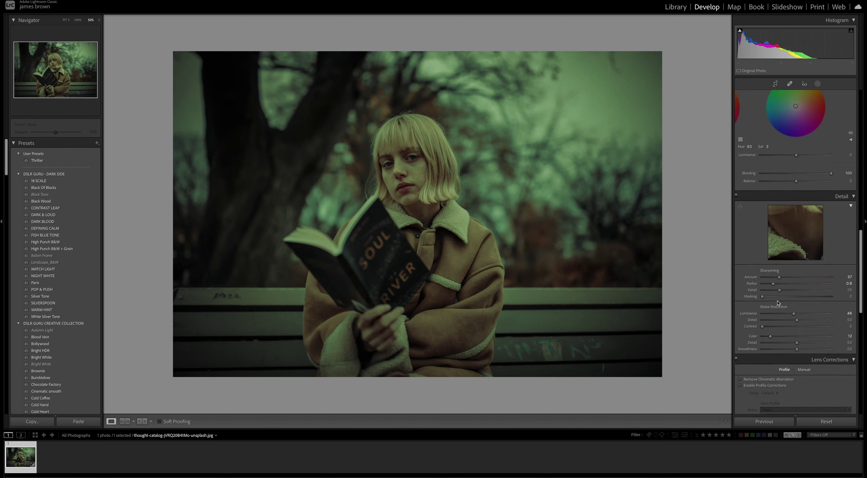
pyautogui.scroll(10, 779, 303)
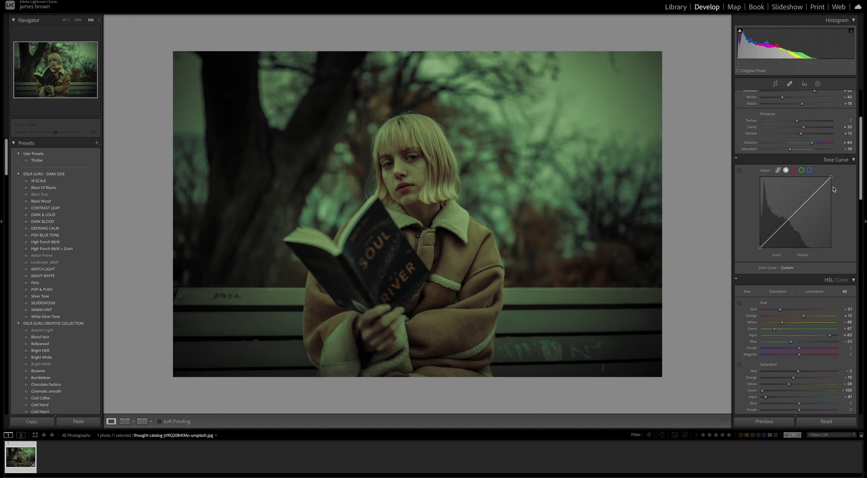
pyautogui.click(813, 195)
pyautogui.click(784, 225)
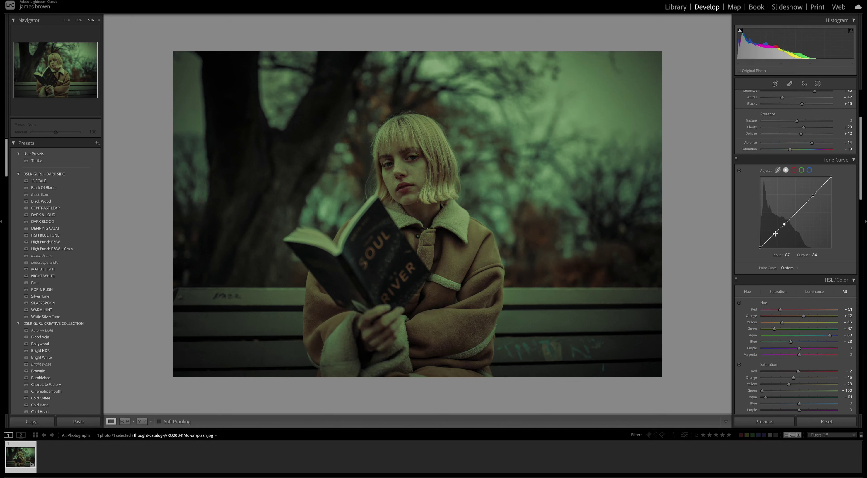
pyautogui.click(775, 234)
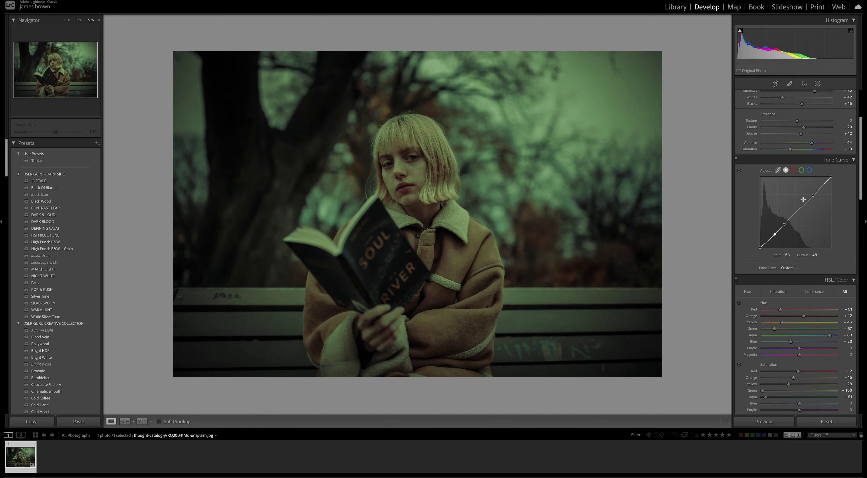
# Lower the tone curve's white endpoint to output 229 and pull the shadow point down to input 44, output 34
pyautogui.click(832, 178)
pyautogui.moveTo(831, 179); pyautogui.dragTo(838, 186)
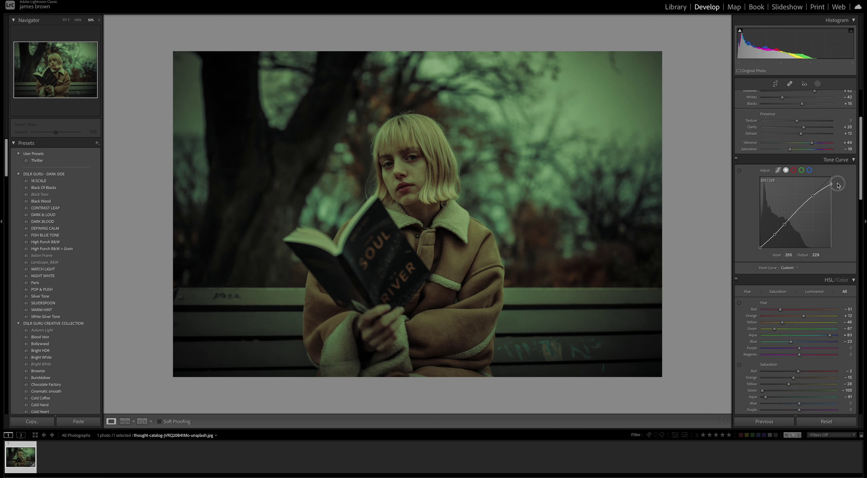
pyautogui.moveTo(838, 185); pyautogui.dragTo(838, 185)
pyautogui.moveTo(785, 225); pyautogui.dragTo(772, 239)
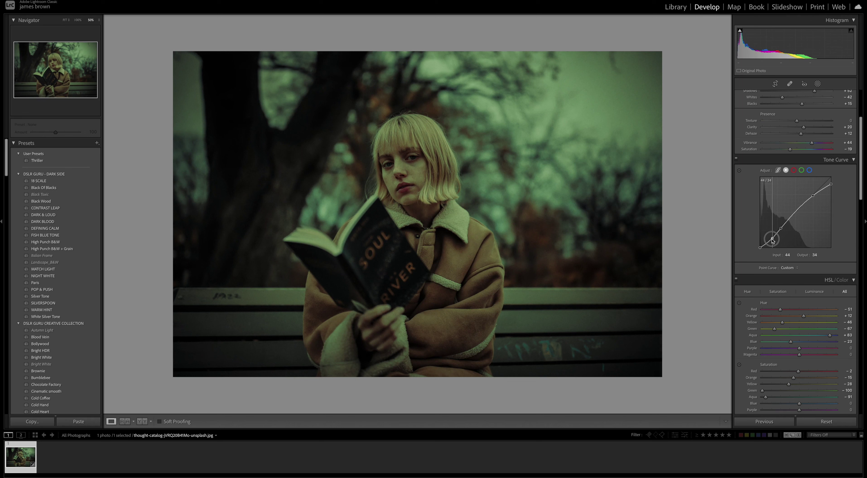
# Lift the curve's black endpoint and shadow point, fine-tune the white endpoint, and set the highlight point to input 189, output 184
pyautogui.moveTo(758, 248); pyautogui.dragTo(773, 236)
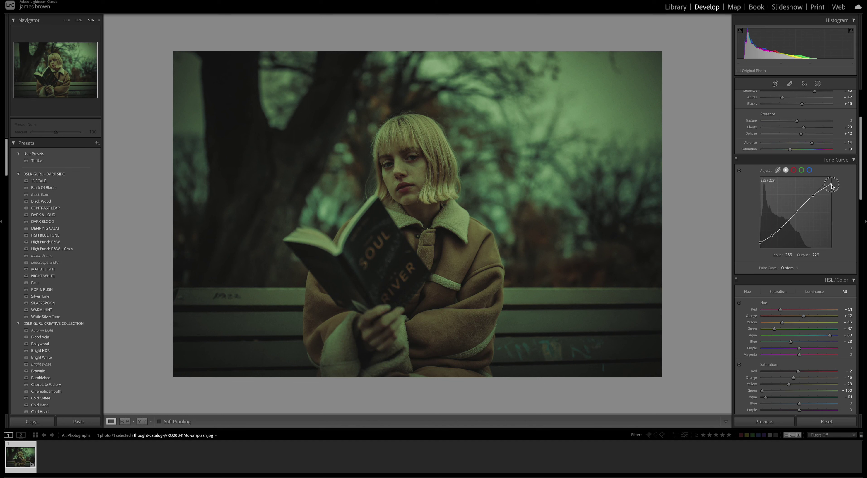
pyautogui.moveTo(832, 184); pyautogui.dragTo(833, 183)
pyautogui.moveTo(813, 196); pyautogui.dragTo(813, 196)
# Turn the tone curve adjustment off and on repeatedly to compare its effect on the photo
pyautogui.click(736, 159)
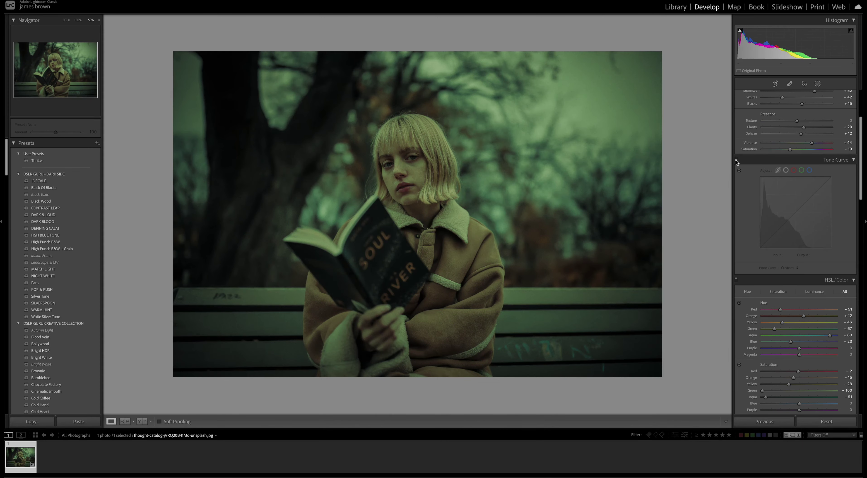
pyautogui.click(736, 159)
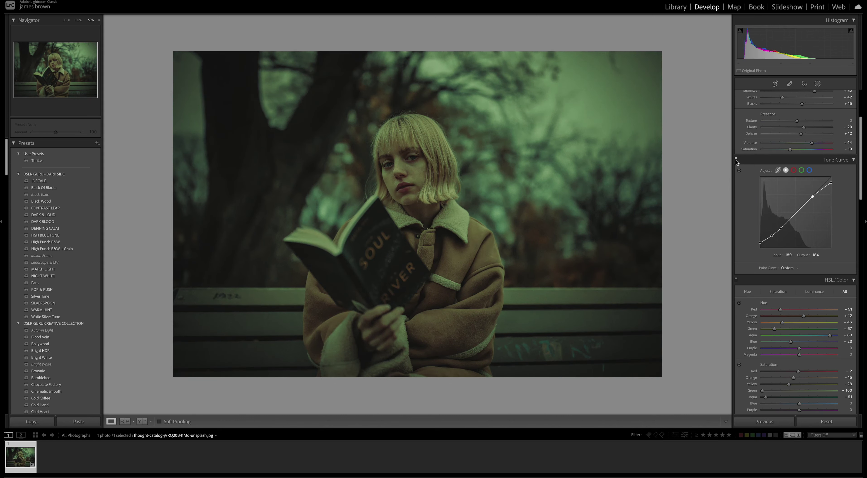
pyautogui.click(737, 158)
pyautogui.click(736, 159)
pyautogui.click(737, 159)
pyautogui.click(736, 159)
# Reduce the Artistic 03 profile amount to 77 and show the before and after versions side by side
pyautogui.scroll(6, 795, 169)
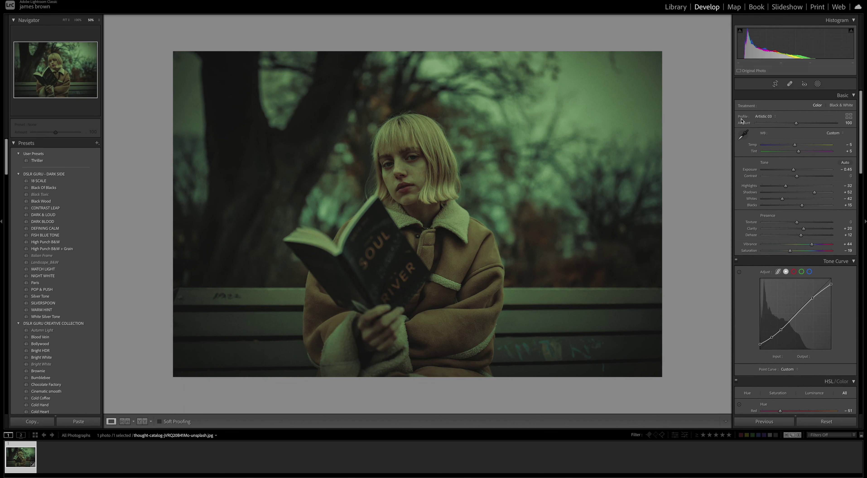
pyautogui.click(796, 125)
pyautogui.moveTo(794, 124); pyautogui.dragTo(787, 125)
pyautogui.moveTo(788, 125)
pyautogui.mouseDown()
pyautogui.moveTo(798, 125)
pyautogui.moveTo(788, 125)
pyautogui.mouseUp()
pyautogui.press('y')
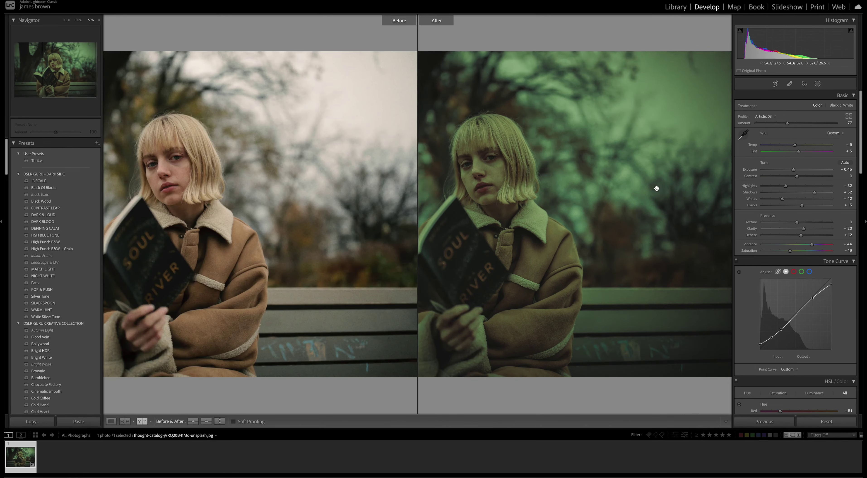